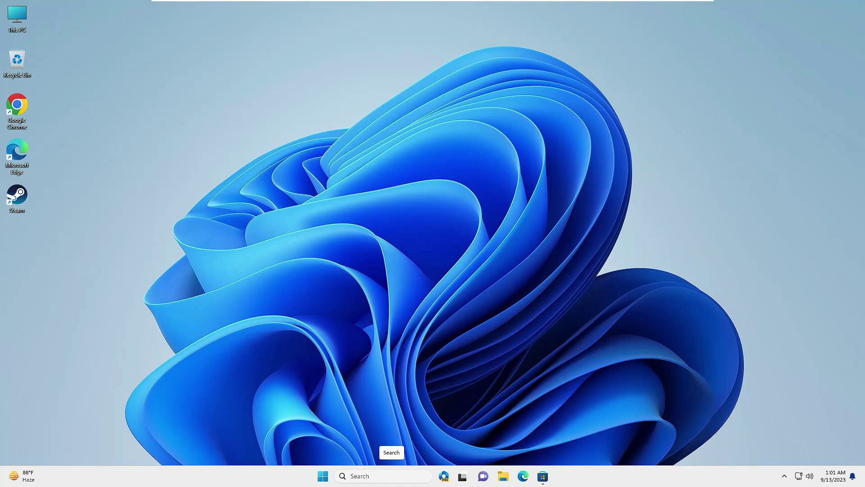
- Search 'cmd' in Windows Search and run Command Prompt as administrator, approving the UAC prompt
{"action": "left_click", "coordinate": [393, 477]}
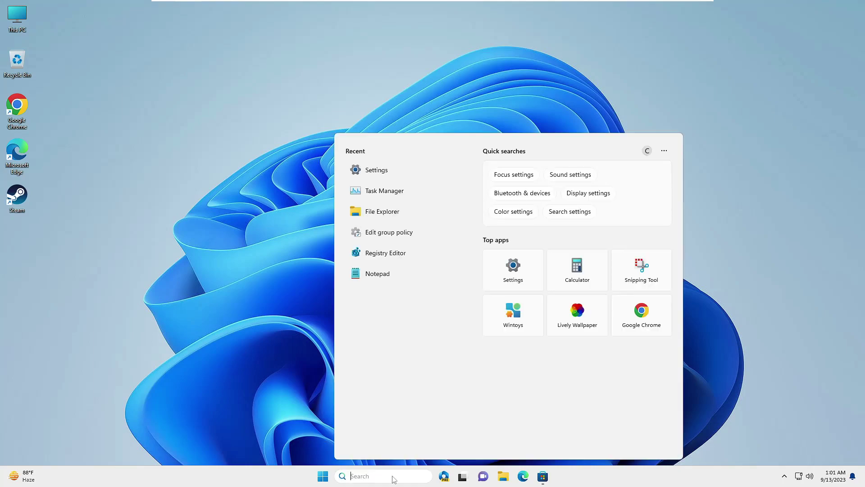
{"action": "type", "text": "cmd"}
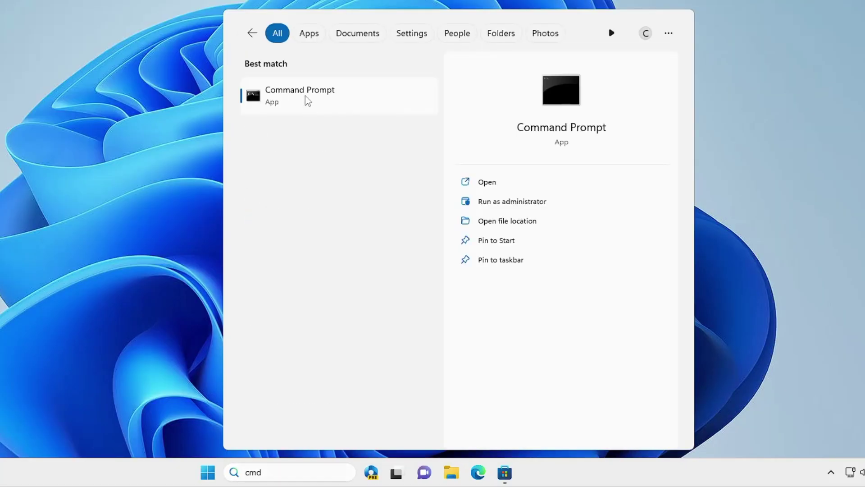
{"action": "right_click", "coordinate": [307, 99]}
{"action": "left_click", "coordinate": [347, 111]}
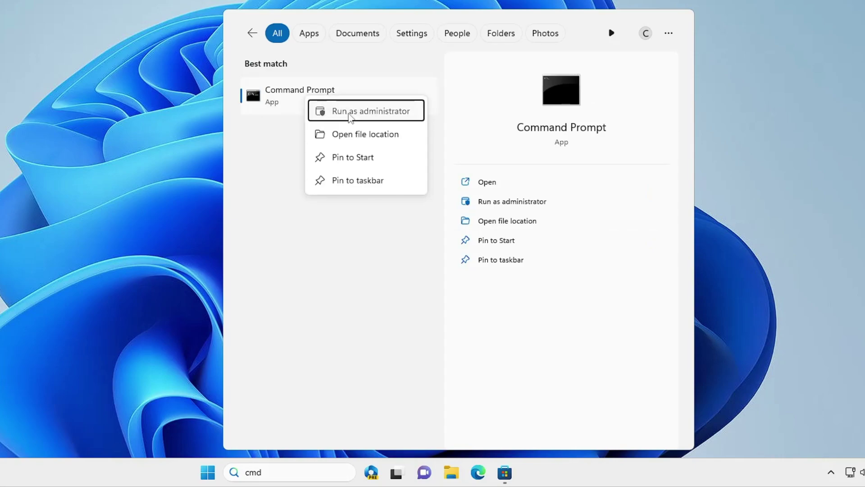
{"action": "left_click", "coordinate": [304, 244]}
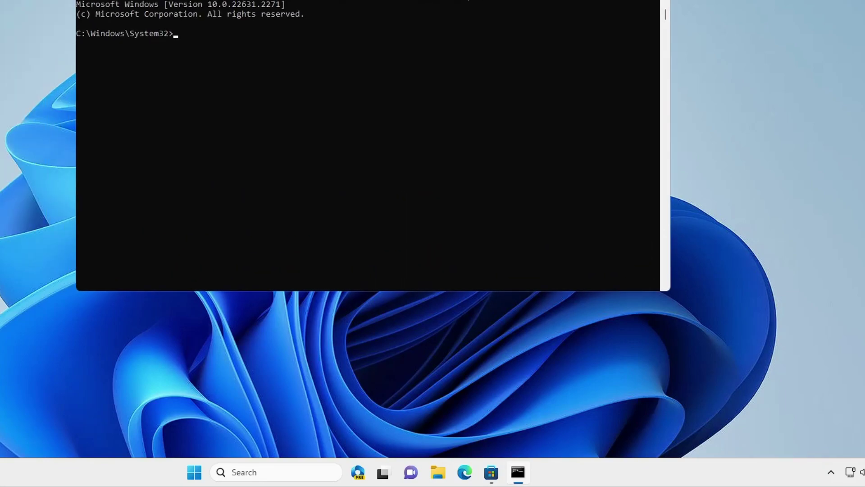
- Run DISM /Online /Cleanup-Image /RestoreHealth in the repositioned elevated Command Prompt
{"action": "left_click_drag", "start_coordinate": [463, 9], "coordinate": [435, 10]}
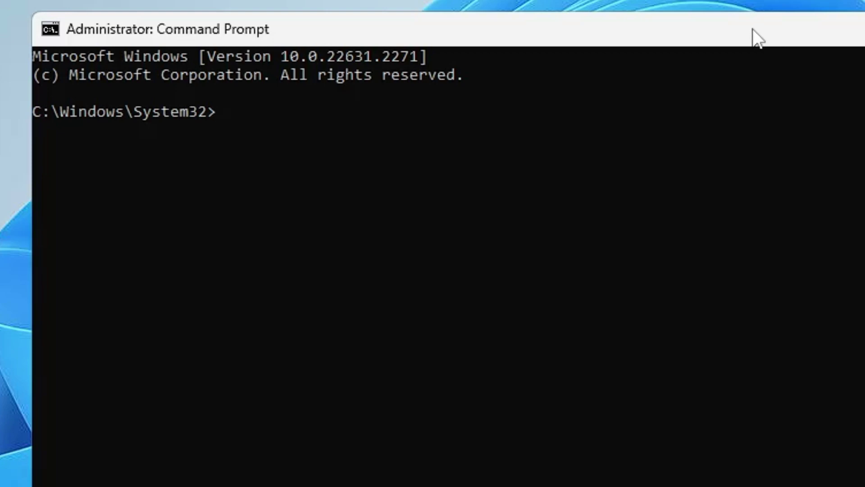
{"action": "type", "text": "DISM /Online /Cleanup-Image /RestoreHealth"}
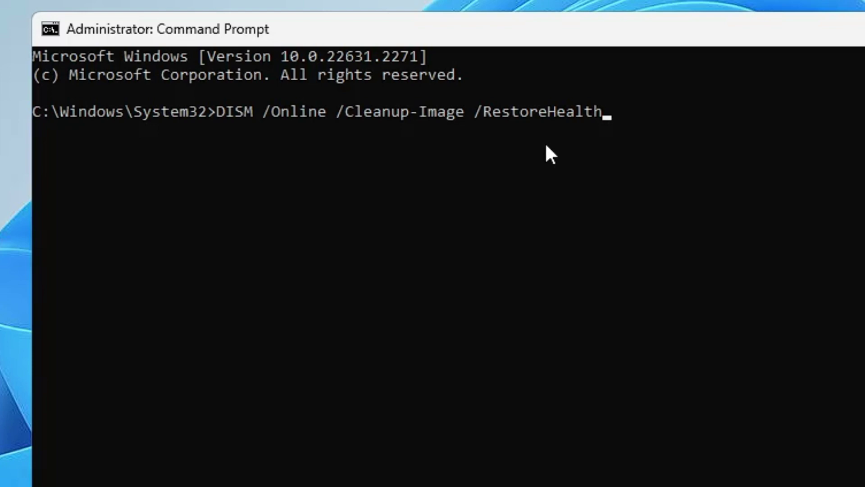
{"action": "key", "text": "Return"}
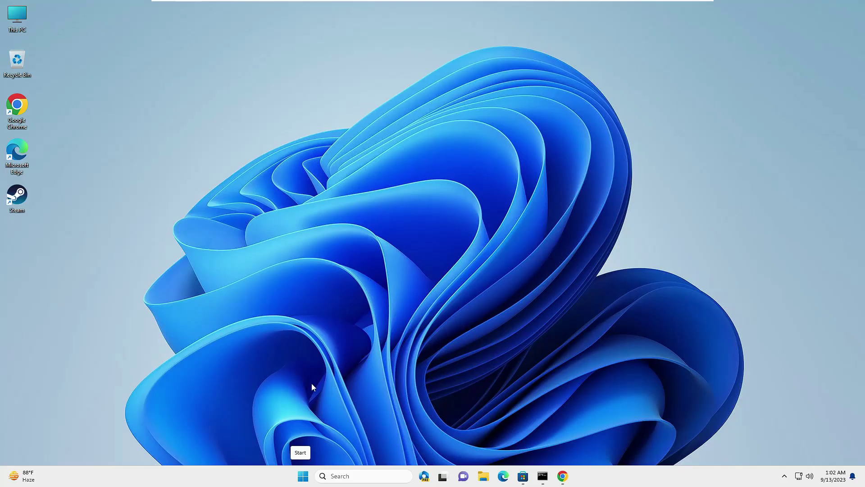
- Open Task Manager from the Start context menu and show its Details page
{"action": "right_click", "coordinate": [303, 477]}
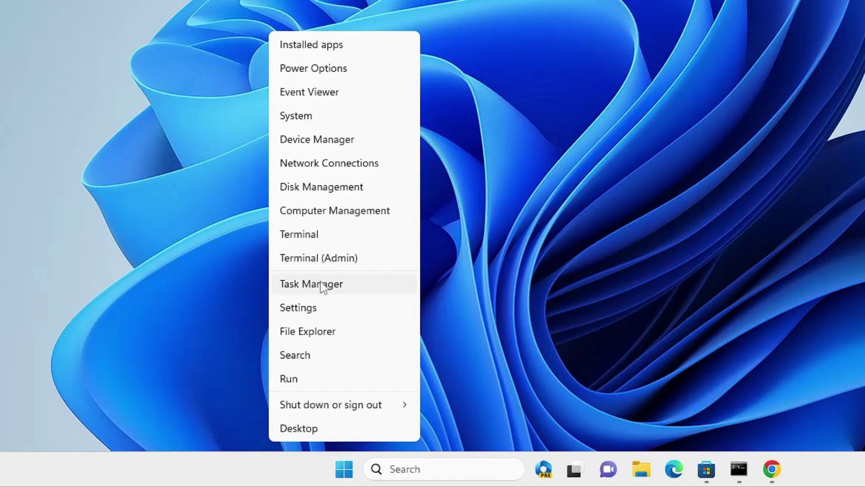
{"action": "left_click", "coordinate": [322, 286]}
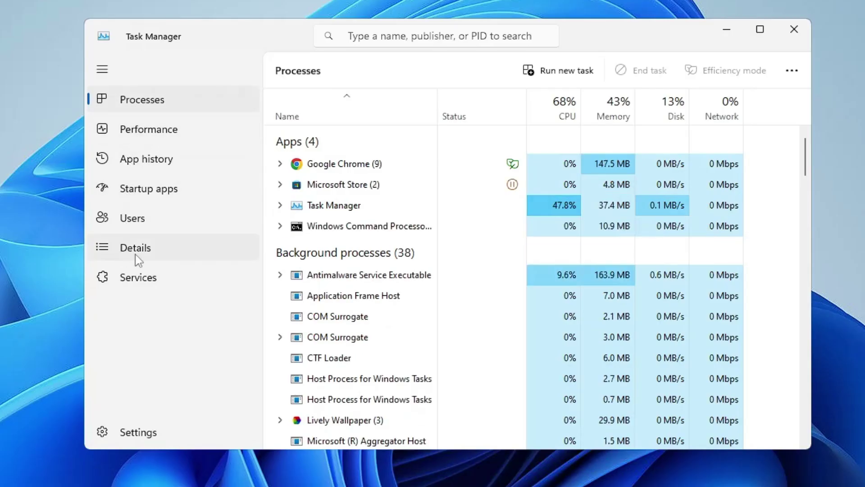
{"action": "left_click", "coordinate": [141, 257]}
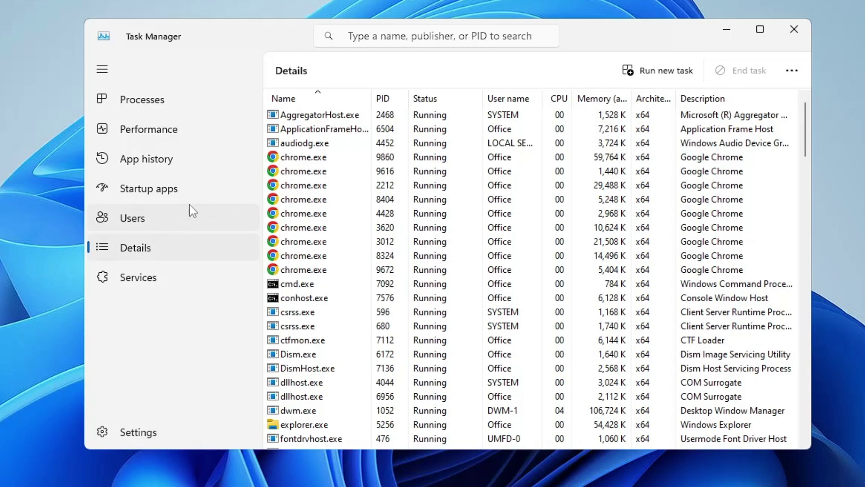
- End the process tree of the main chrome.exe (PID 9860) and check the remaining processes
{"action": "left_click", "coordinate": [314, 174]}
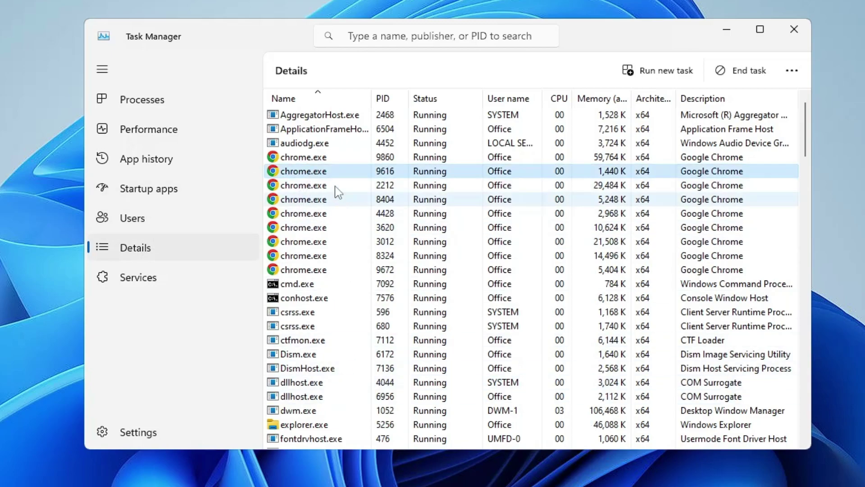
{"action": "left_click", "coordinate": [310, 161]}
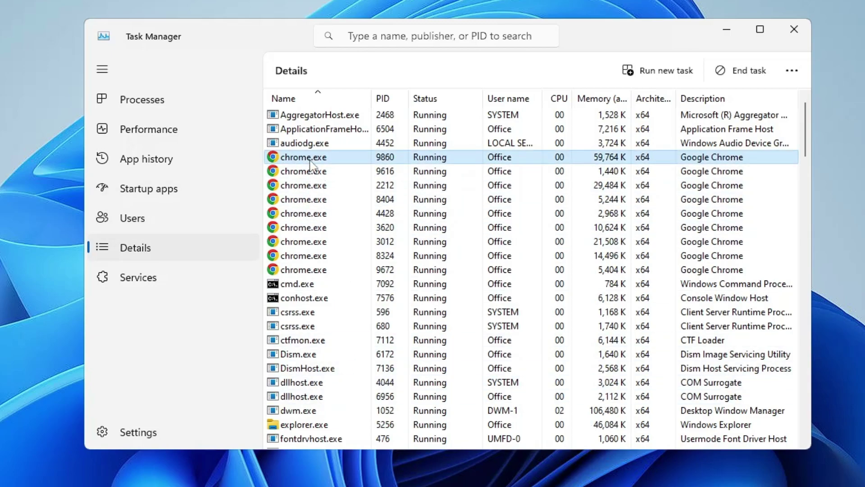
{"action": "right_click", "coordinate": [308, 162]}
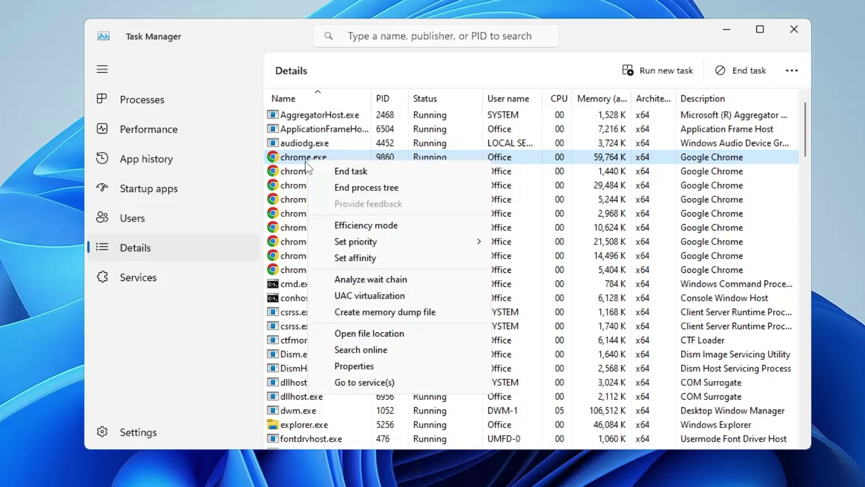
{"action": "left_click", "coordinate": [393, 193]}
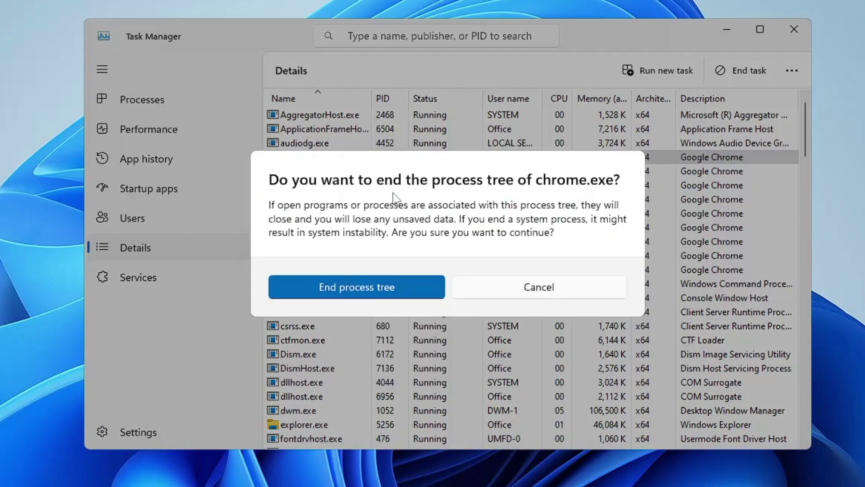
{"action": "left_click", "coordinate": [354, 295]}
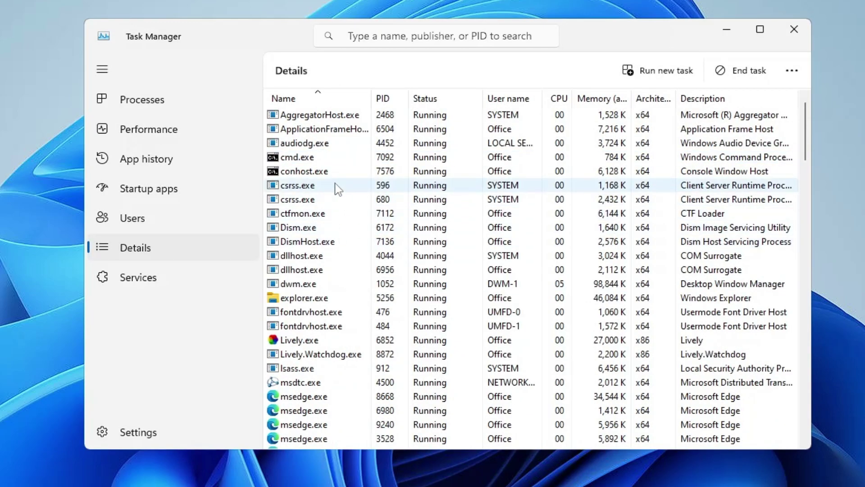
{"action": "scroll", "coordinate": [338, 189], "scroll_direction": "down", "scroll_amount": 4}
{"action": "scroll", "coordinate": [337, 189], "scroll_direction": "down", "scroll_amount": 8}
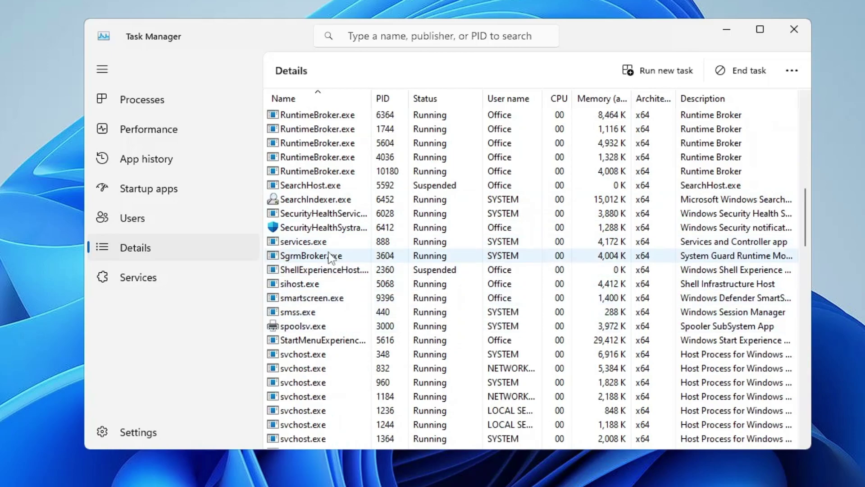
{"action": "scroll", "coordinate": [318, 270], "scroll_direction": "down", "scroll_amount": 2}
{"action": "scroll", "coordinate": [318, 273], "scroll_direction": "down", "scroll_amount": 9}
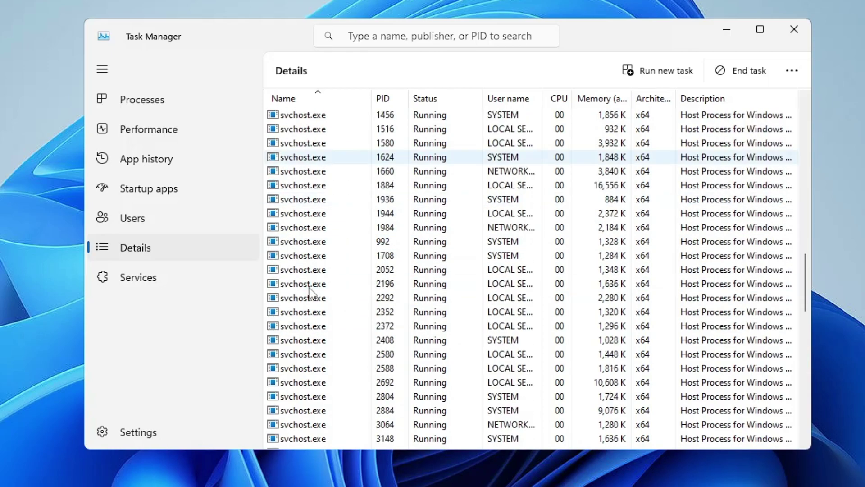
{"action": "scroll", "coordinate": [310, 293], "scroll_direction": "down", "scroll_amount": 15}
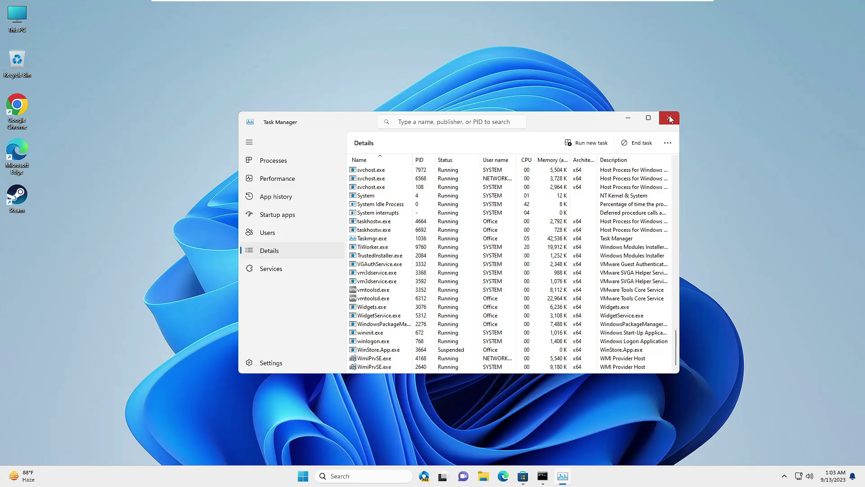
- Close Task Manager and open the Chrome shortcut's file location in File Explorer
{"action": "left_click", "coordinate": [794, 29]}
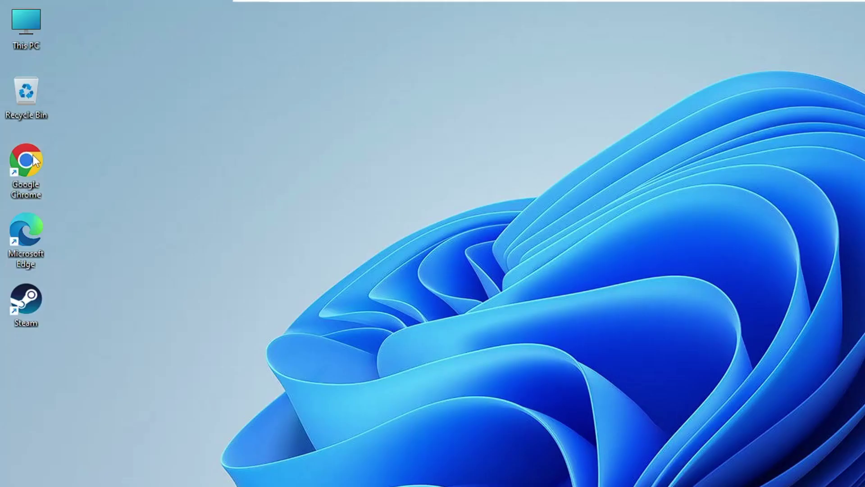
{"action": "right_click", "coordinate": [21, 101]}
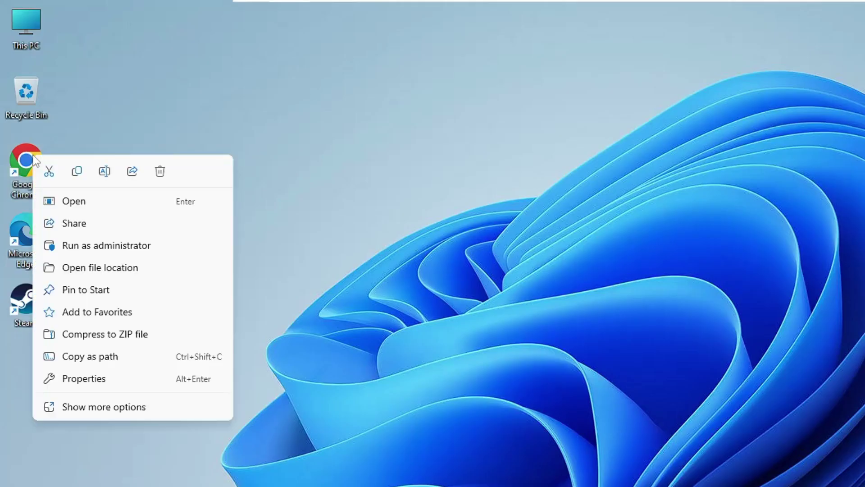
{"action": "left_click", "coordinate": [100, 269]}
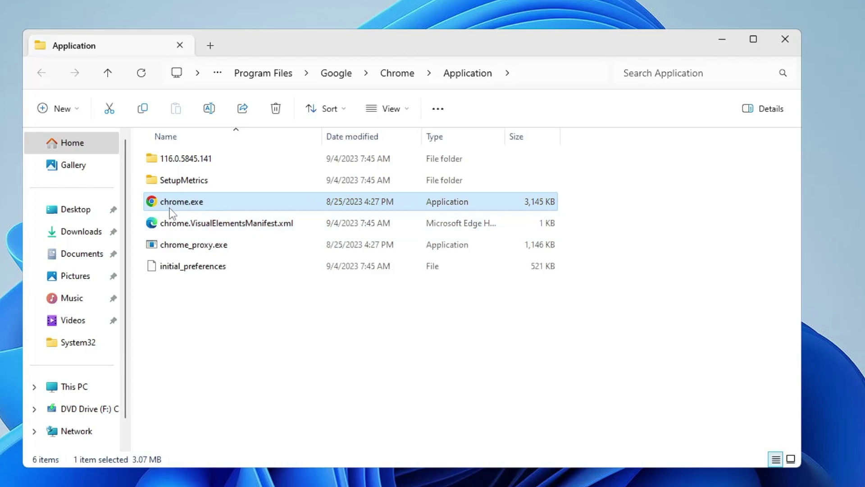
- Rename chrome.exe to chromenew.exe in the Application folder
{"action": "mouse_move", "coordinate": [193, 206]}
{"action": "right_click", "coordinate": [195, 205]}
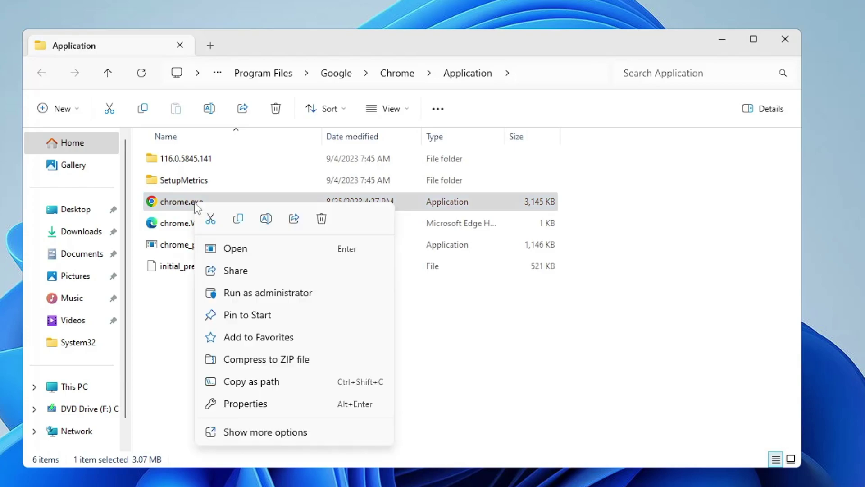
{"action": "left_click", "coordinate": [266, 218]}
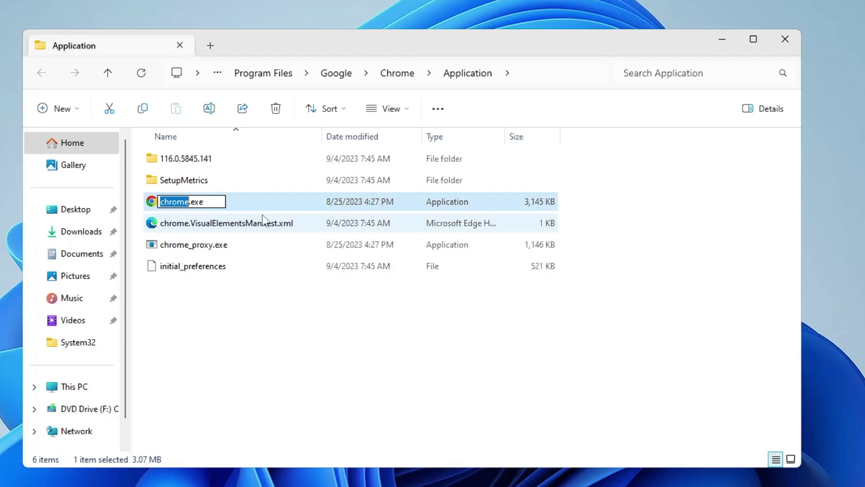
{"action": "key", "text": "Right"}
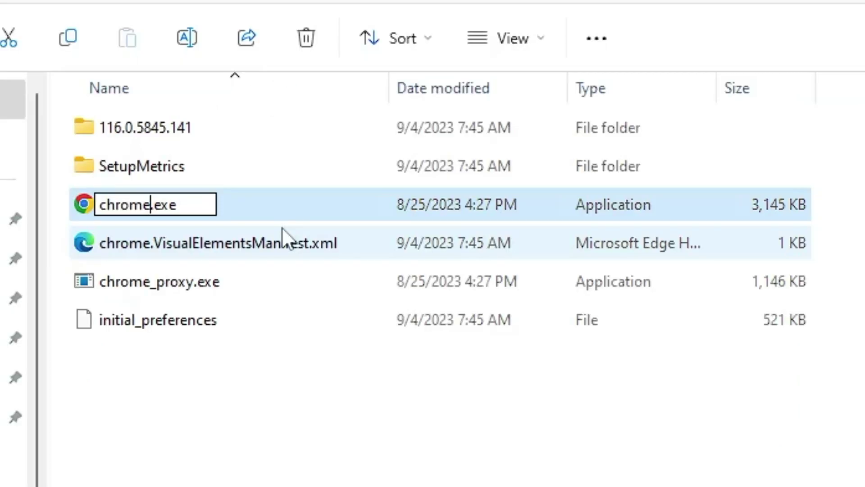
{"action": "type", "text": "new"}
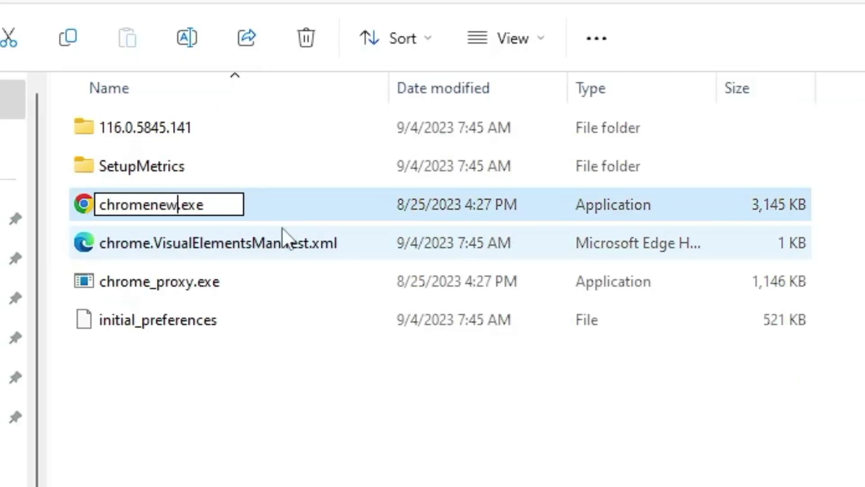
{"action": "key", "text": "Return"}
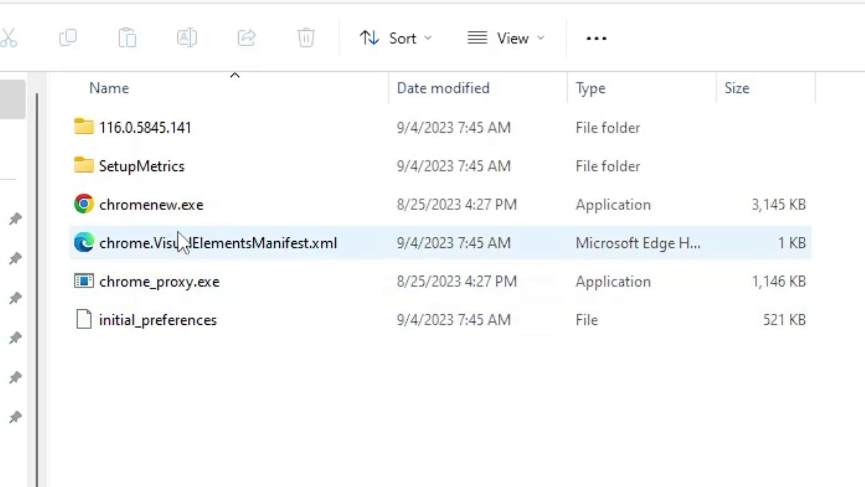
- Create a desktop shortcut to chromenew.exe via Show more options, then close Explorer
{"action": "right_click", "coordinate": [167, 209]}
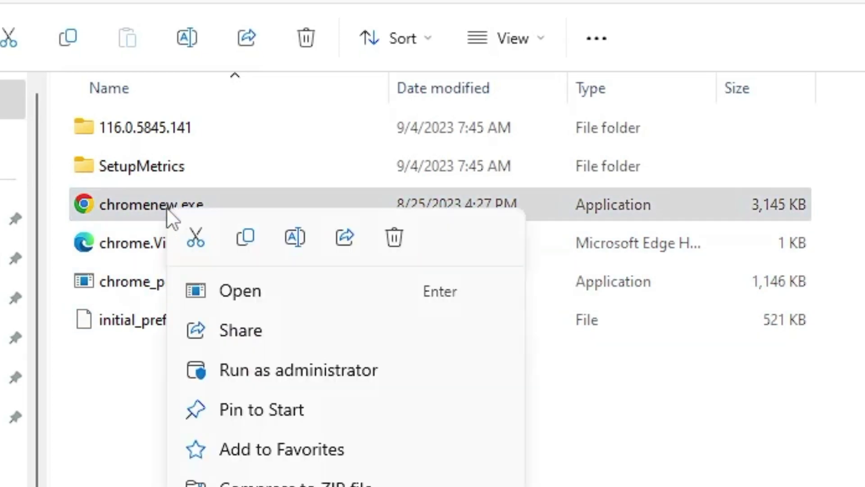
{"action": "left_click", "coordinate": [290, 430]}
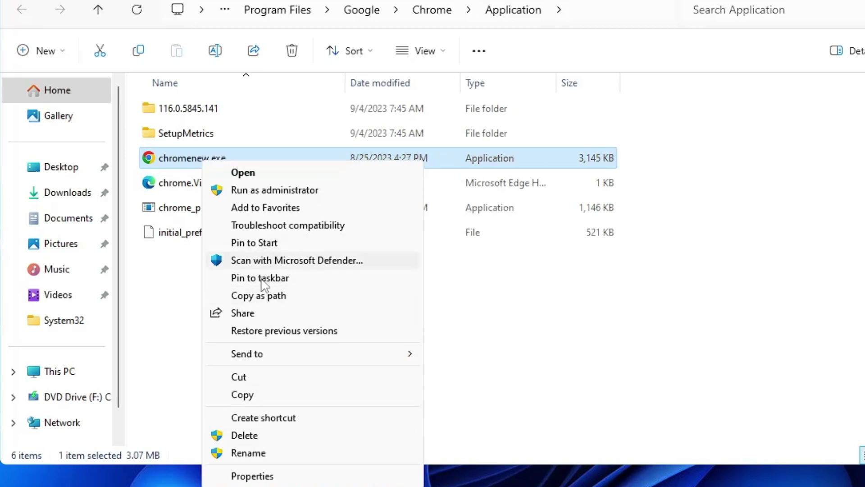
{"action": "left_click", "coordinate": [287, 420]}
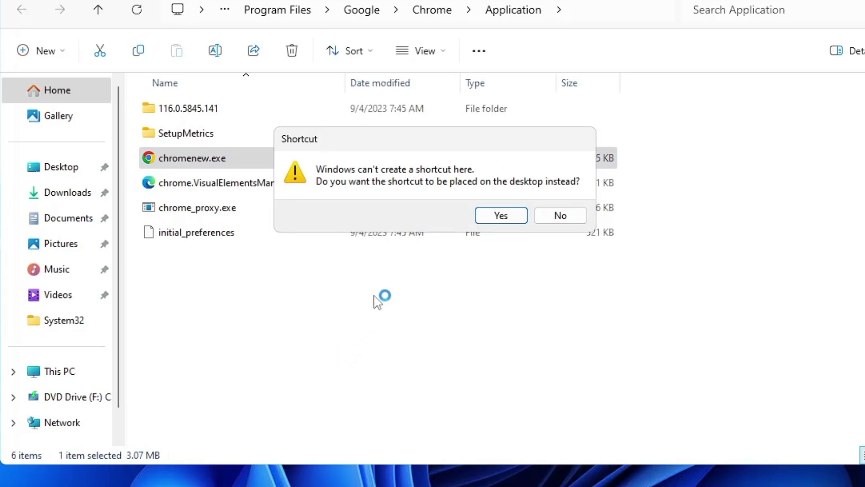
{"action": "key", "text": "Return"}
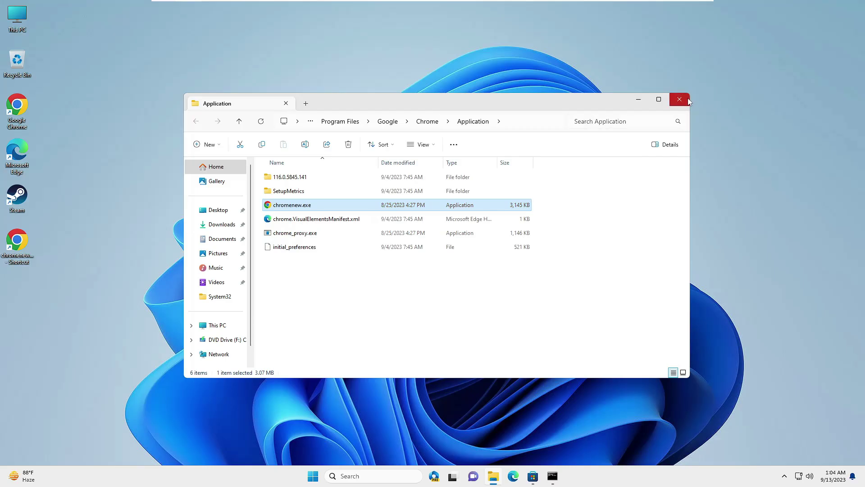
{"action": "left_click", "coordinate": [688, 98]}
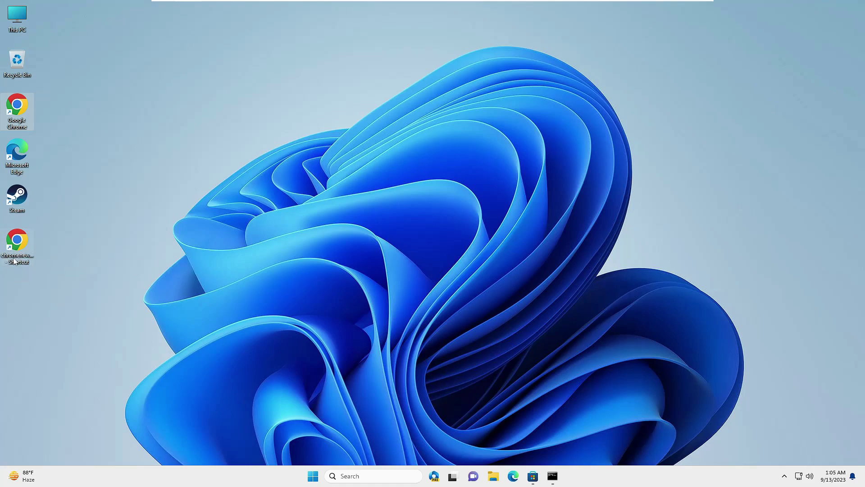
- Launch the chromenew shortcut, then restore the Command Prompt showing DISM at 42%
{"action": "left_click", "coordinate": [11, 280]}
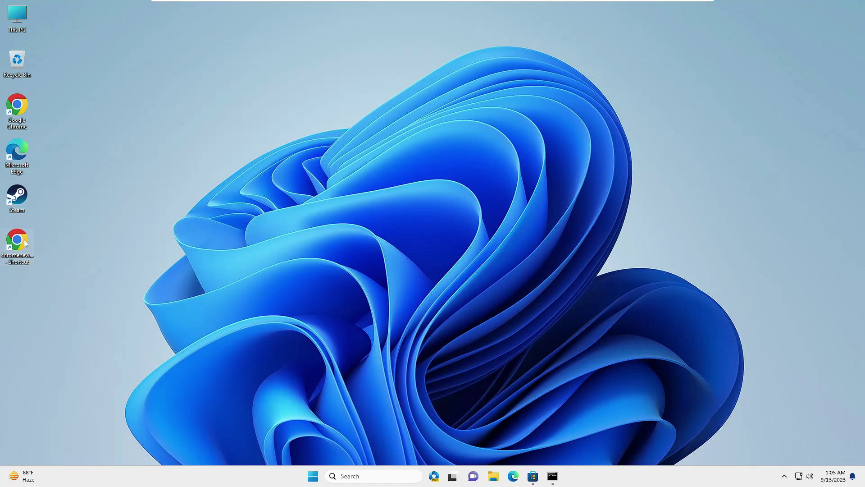
{"action": "double_click", "coordinate": [26, 243]}
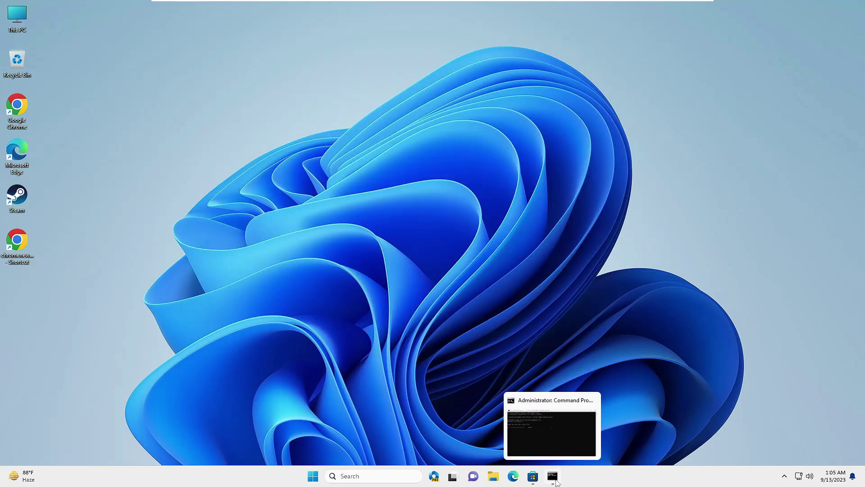
{"action": "left_click", "coordinate": [558, 481]}
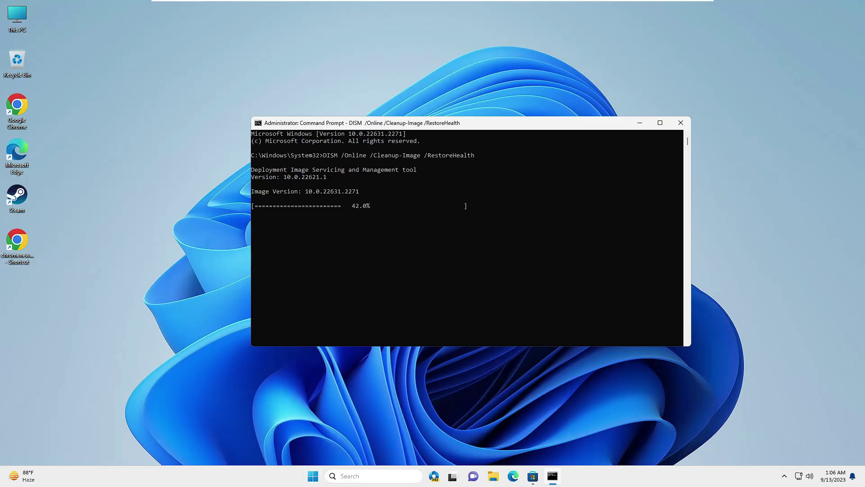
- Open Programs and Features with appwiz.cpl and uninstall Google Chrome
{"action": "left_click", "coordinate": [360, 476]}
{"action": "type", "text": "app"}
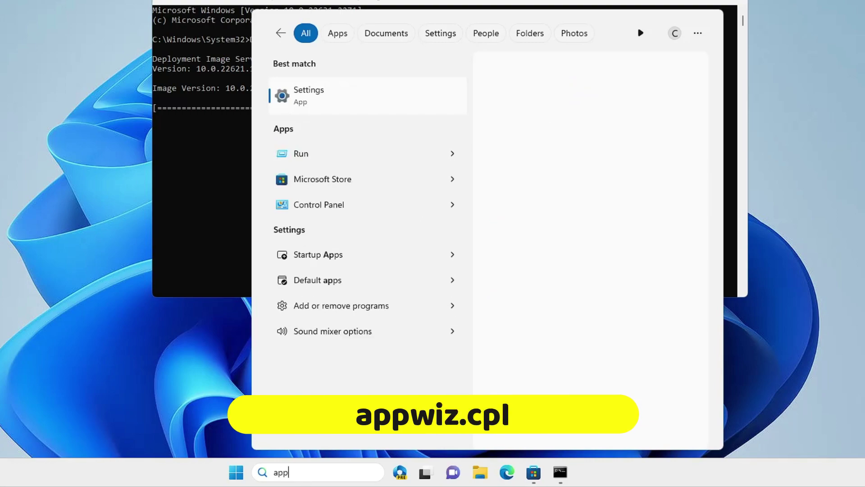
{"action": "type", "text": "wiz.cpl"}
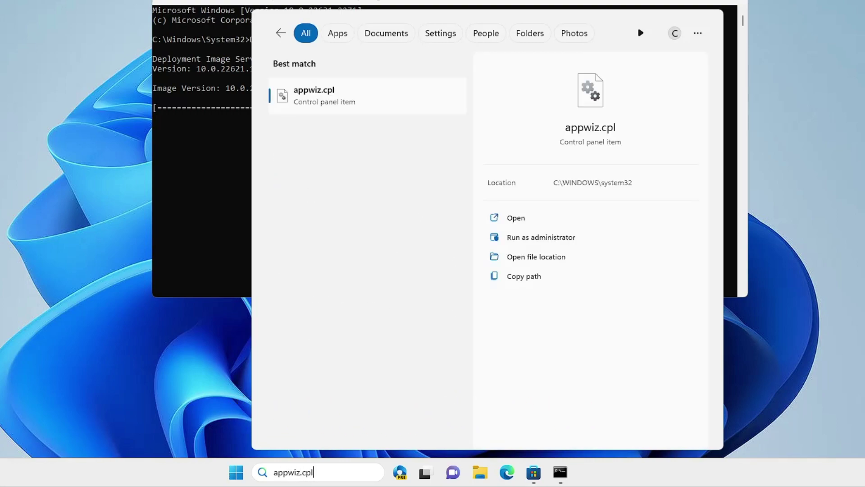
{"action": "key", "text": "Return"}
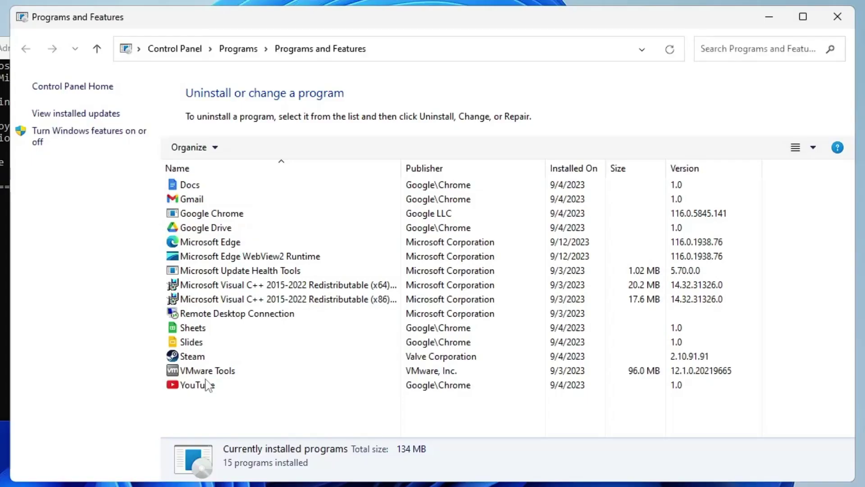
{"action": "left_click", "coordinate": [210, 214]}
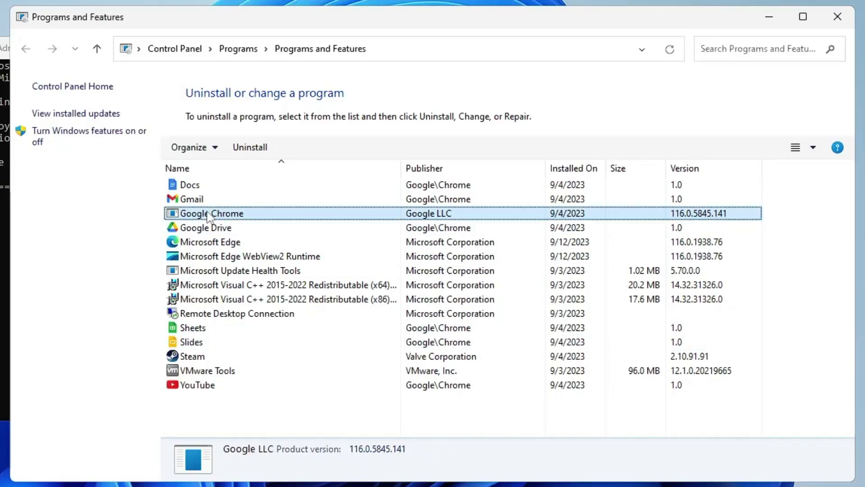
{"action": "left_click", "coordinate": [245, 148]}
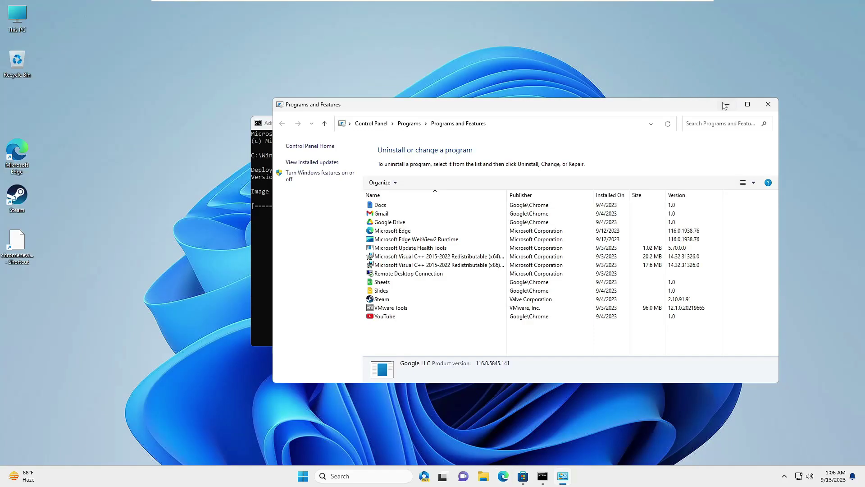
- Minimize Programs and Features and open a new administrator Command Prompt, centred on screen
{"action": "left_click", "coordinate": [725, 106]}
{"action": "left_click", "coordinate": [356, 476]}
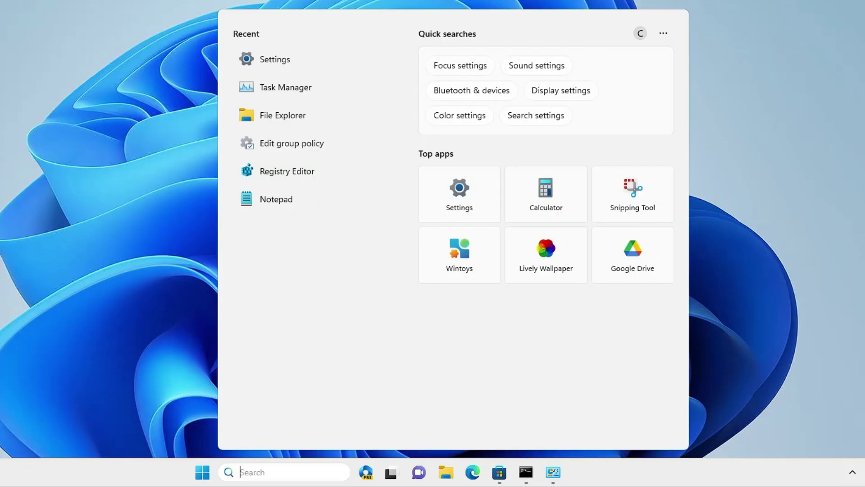
{"action": "type", "text": "cmd"}
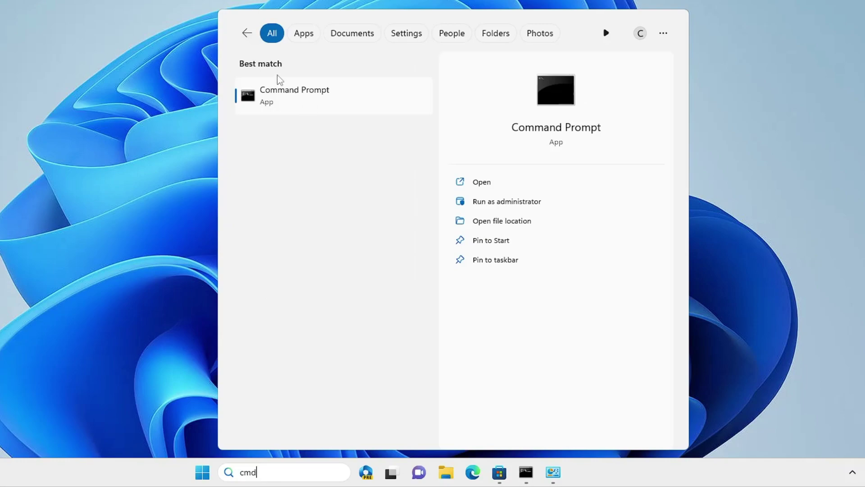
{"action": "right_click", "coordinate": [288, 96]}
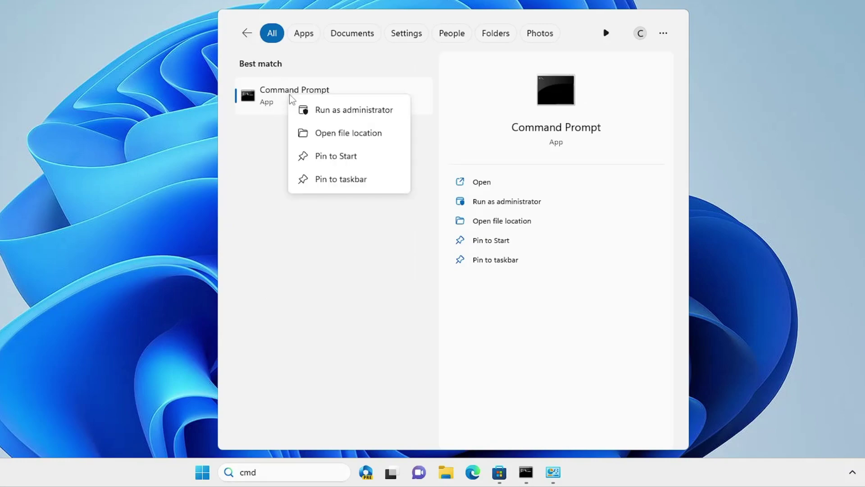
{"action": "left_click", "coordinate": [335, 109]}
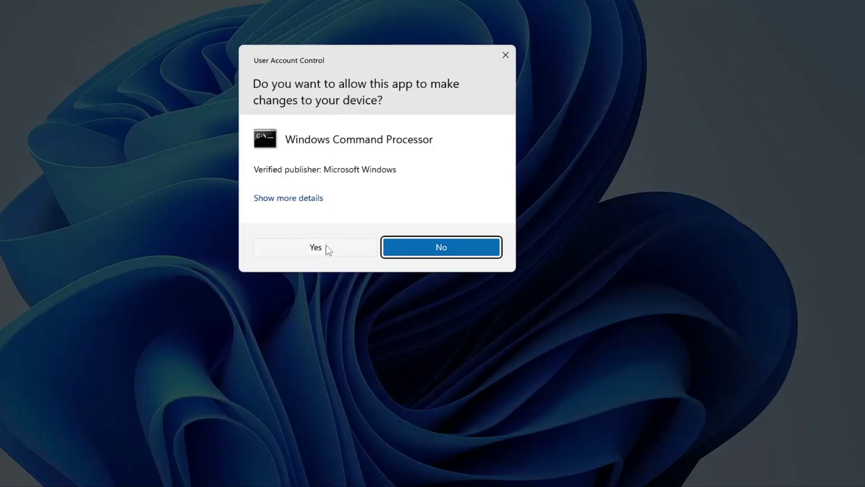
{"action": "left_click", "coordinate": [325, 247]}
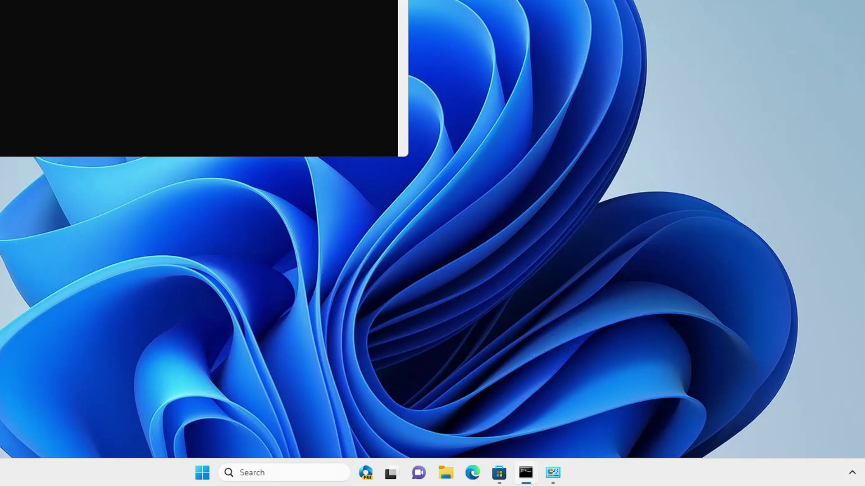
{"action": "left_click_drag", "start_coordinate": [135, 3], "coordinate": [433, 34]}
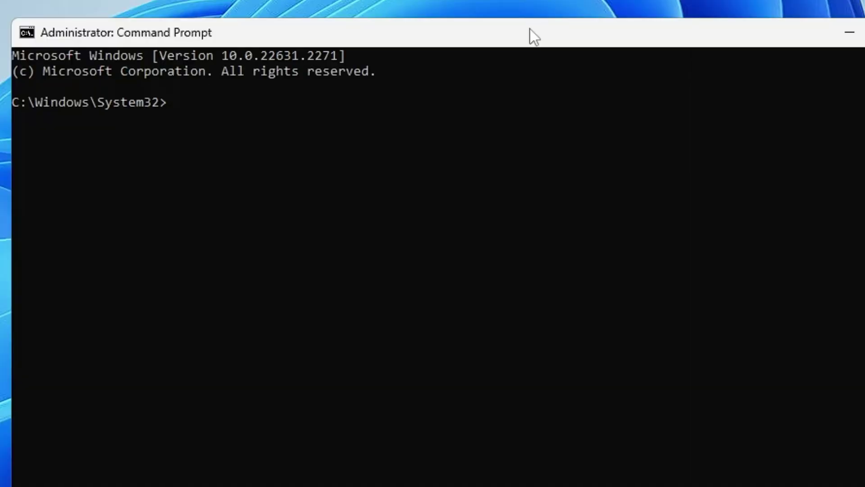
- Run winget install Google.Chrome and accept the source agreements with y
{"action": "type", "text": "winget instal"}
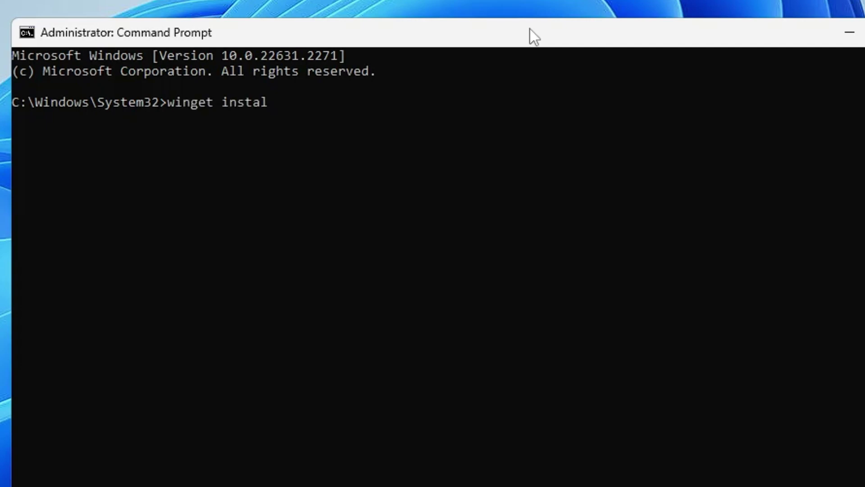
{"action": "type", "text": "l Google.Chrome"}
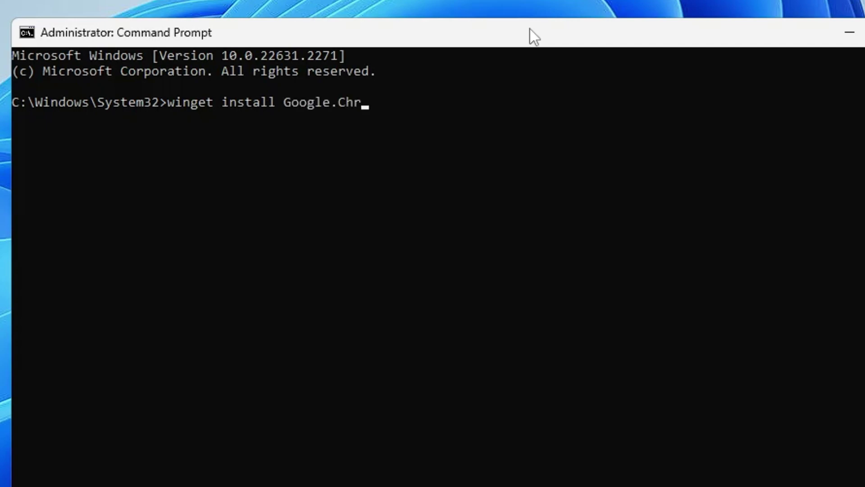
{"action": "key", "text": "Return"}
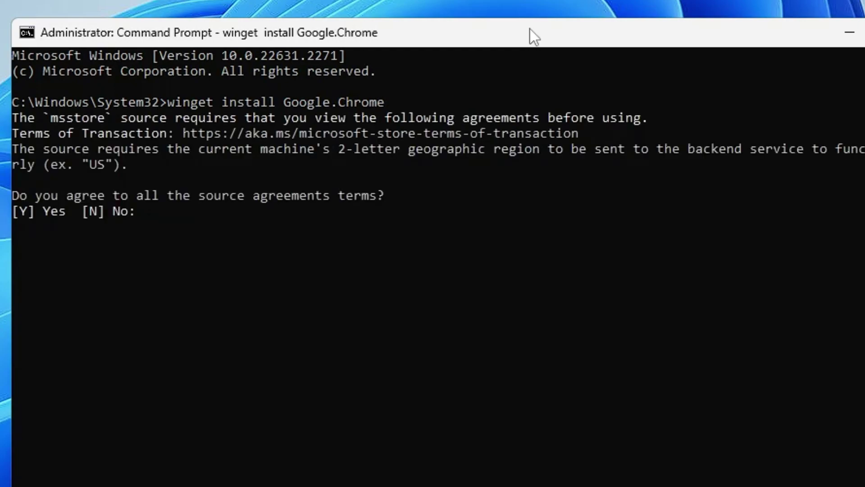
{"action": "type", "text": "y"}
{"action": "key", "text": "Return"}
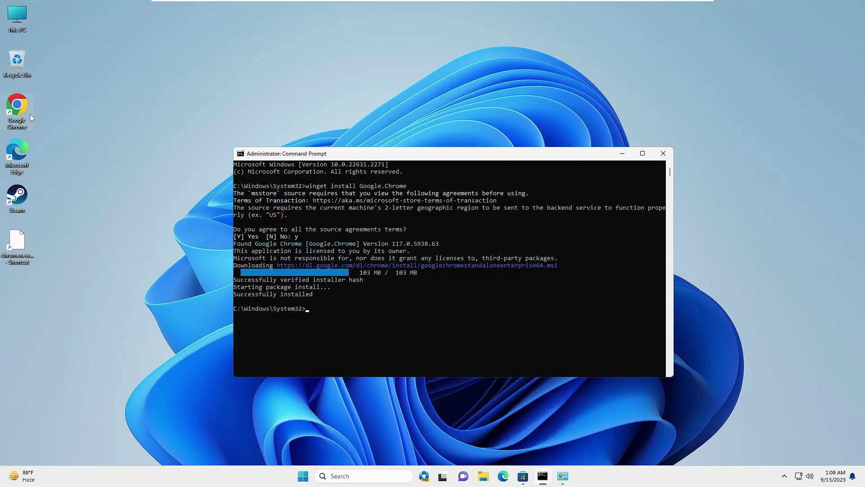
- Close Command Prompt and dismiss Chrome's Restore pages prompt on the New Tab page
{"action": "left_click", "coordinate": [669, 157]}
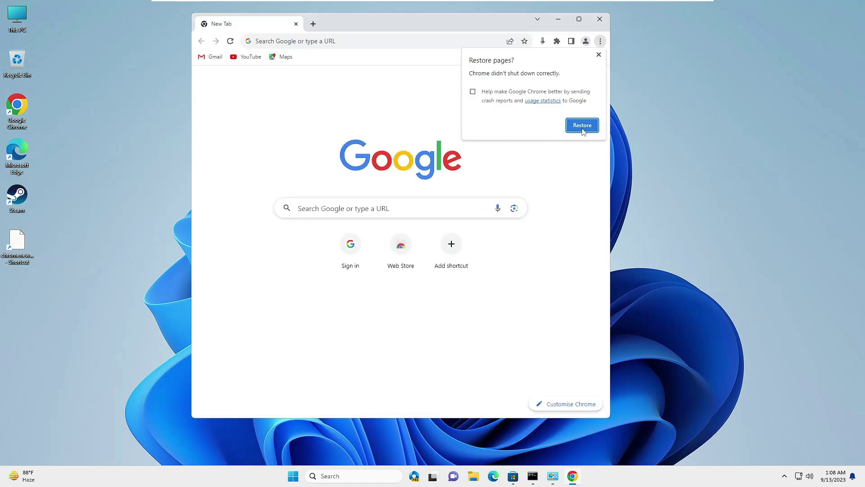
{"action": "left_click", "coordinate": [583, 128]}
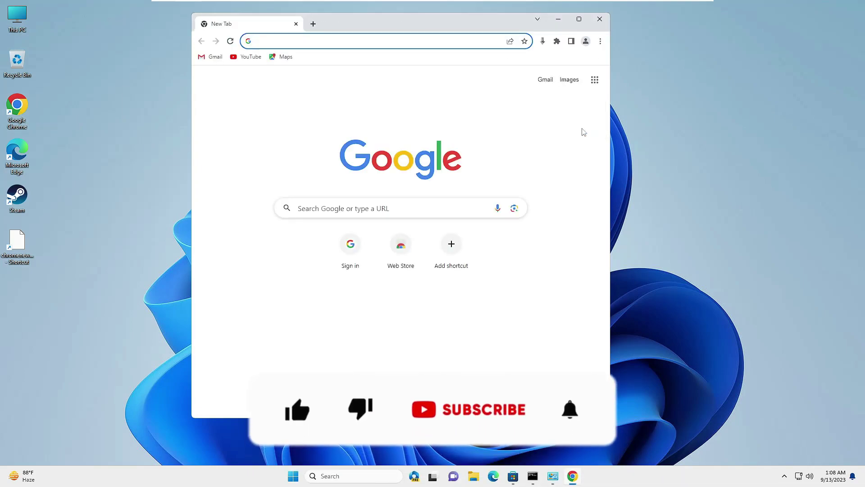